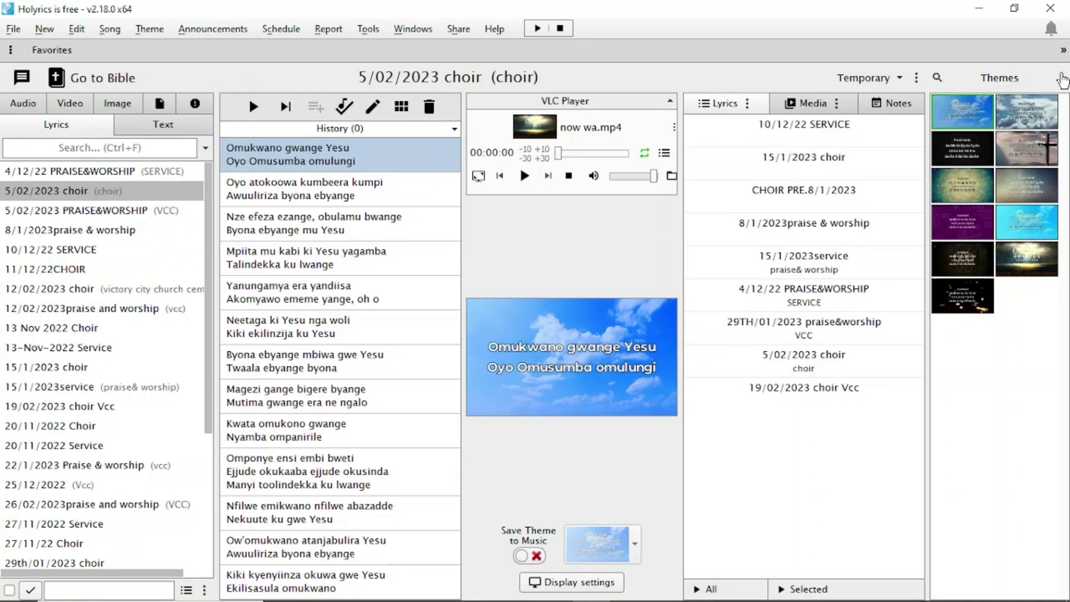
Glance at the Themes options menu, then bring up the New items list.
click(1062, 78)
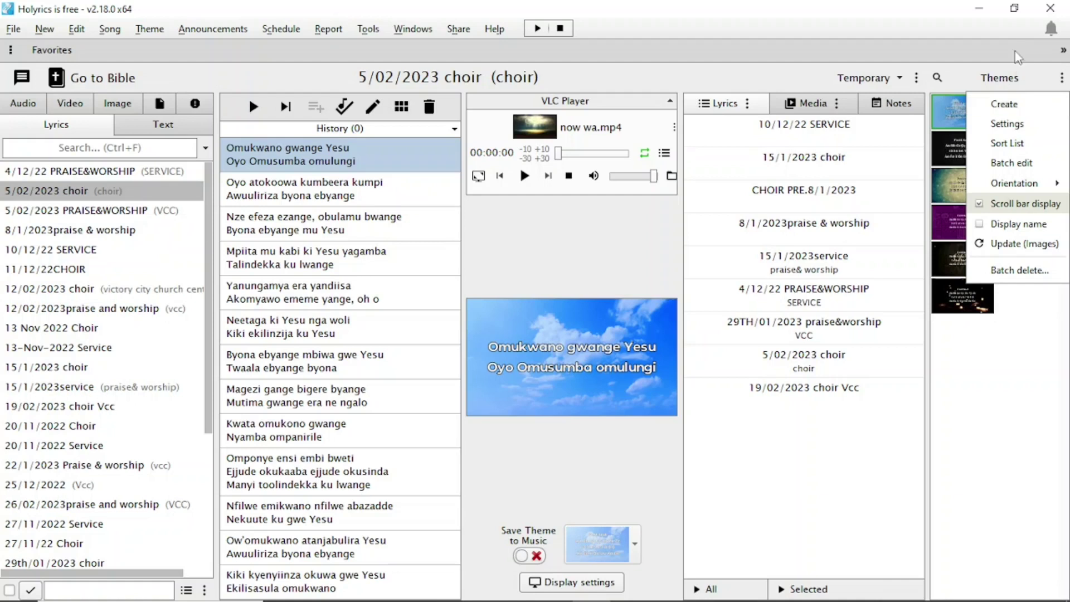
click(1017, 50)
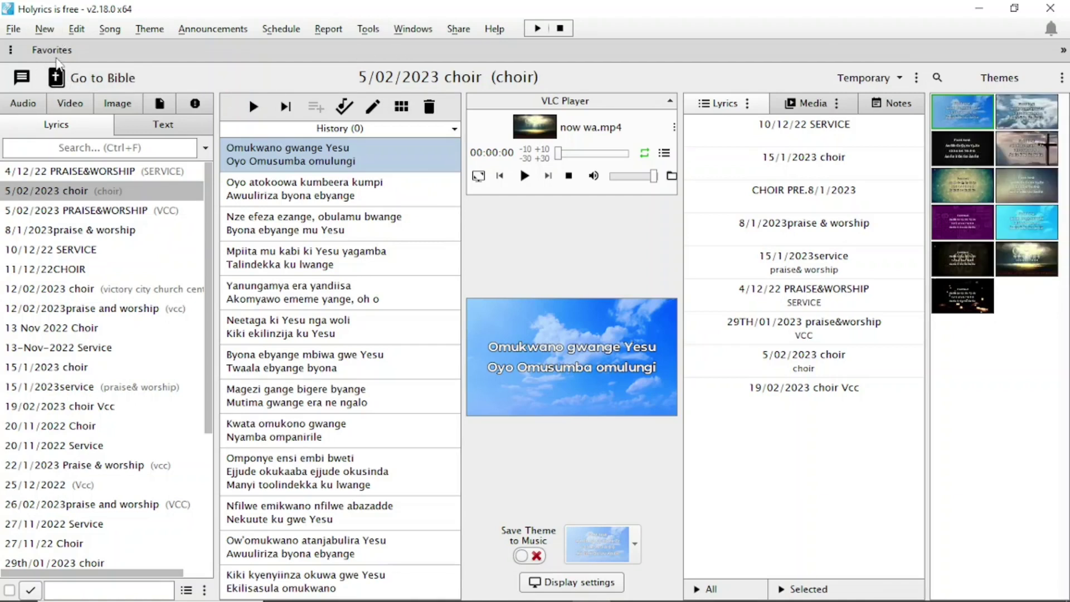
click(45, 29)
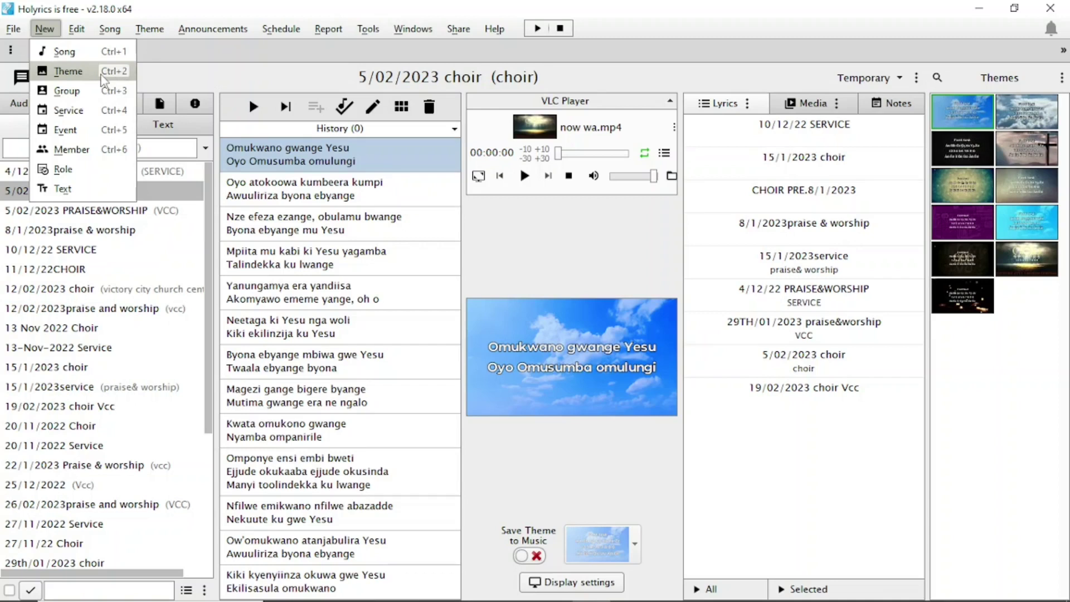
Close the Theme 12 editor without saving its changes and reopen the New list.
click(214, 68)
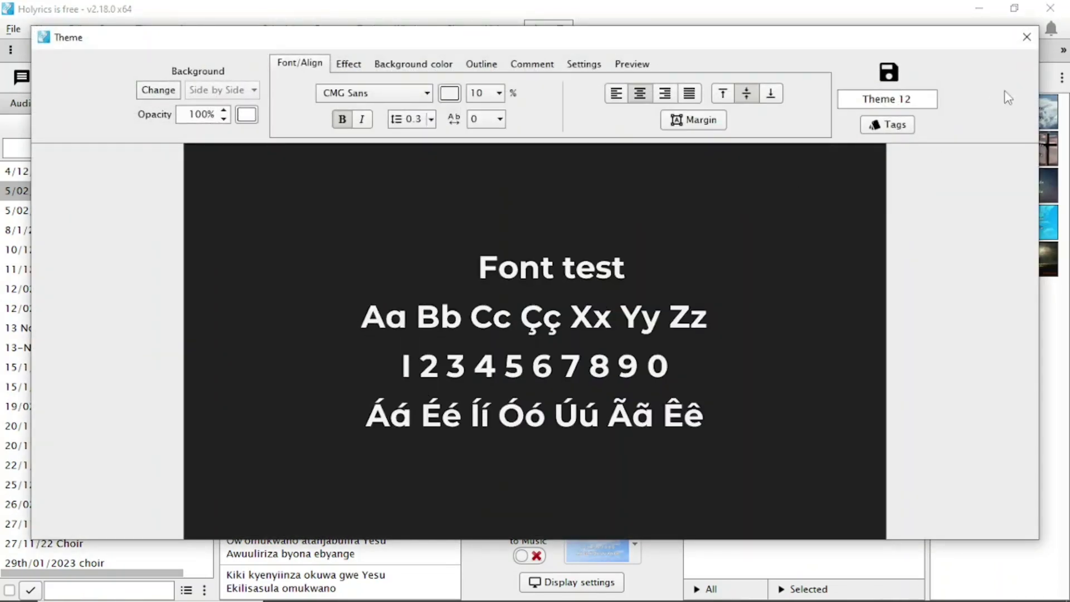
click(1027, 38)
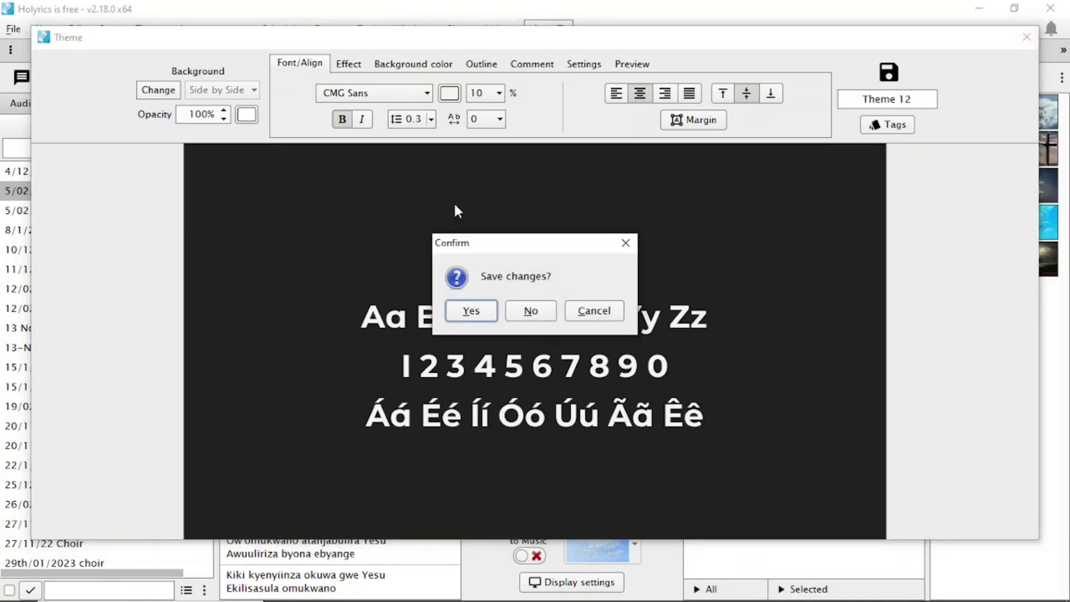
click(516, 319)
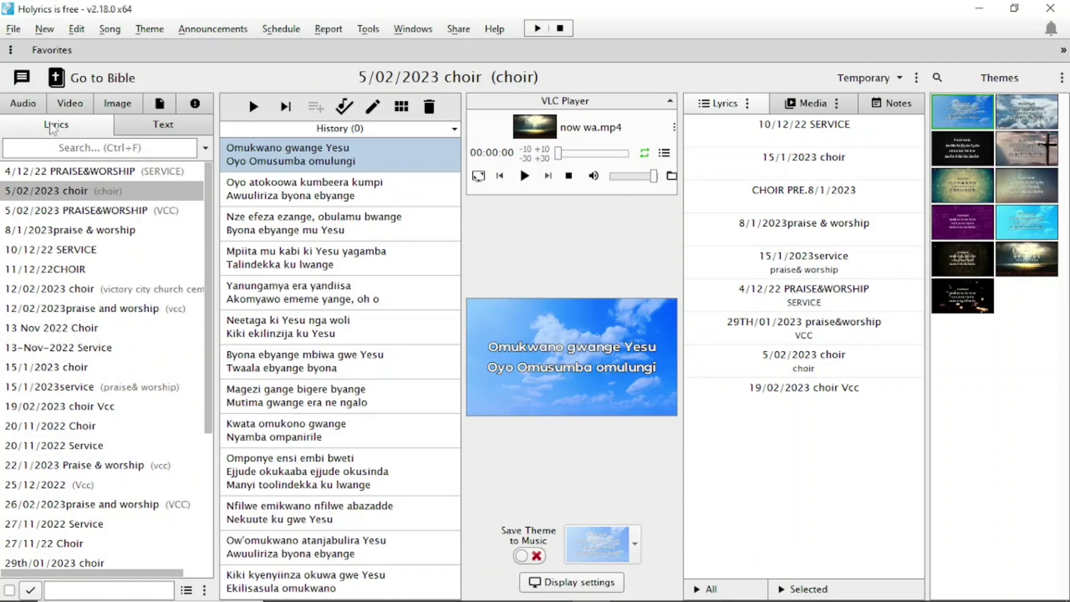
click(52, 33)
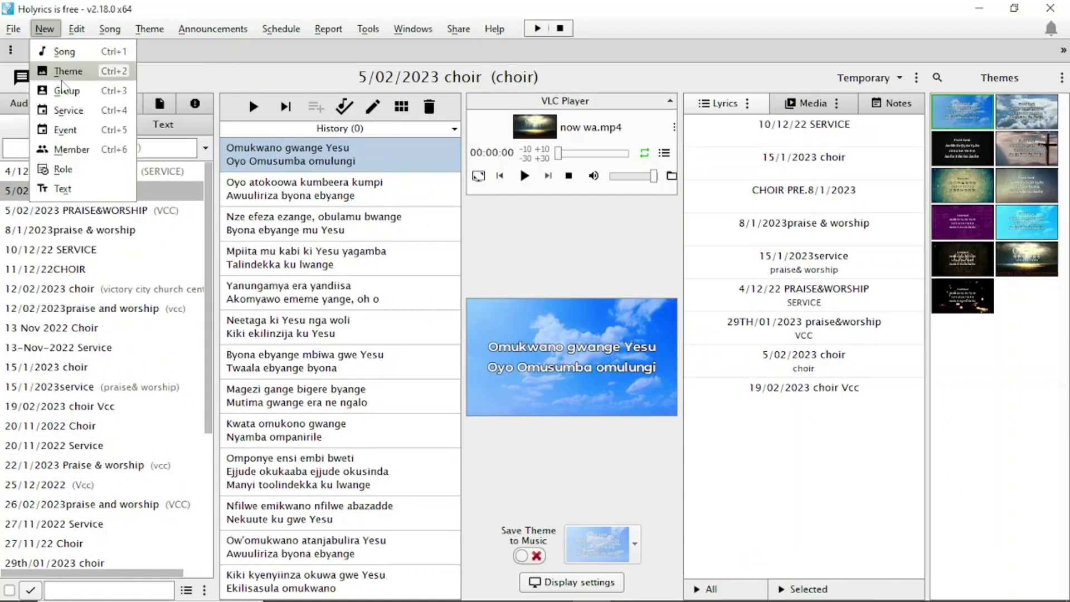
Create Theme 12 with a bright green 83E518 background and reopen its background chooser.
click(62, 71)
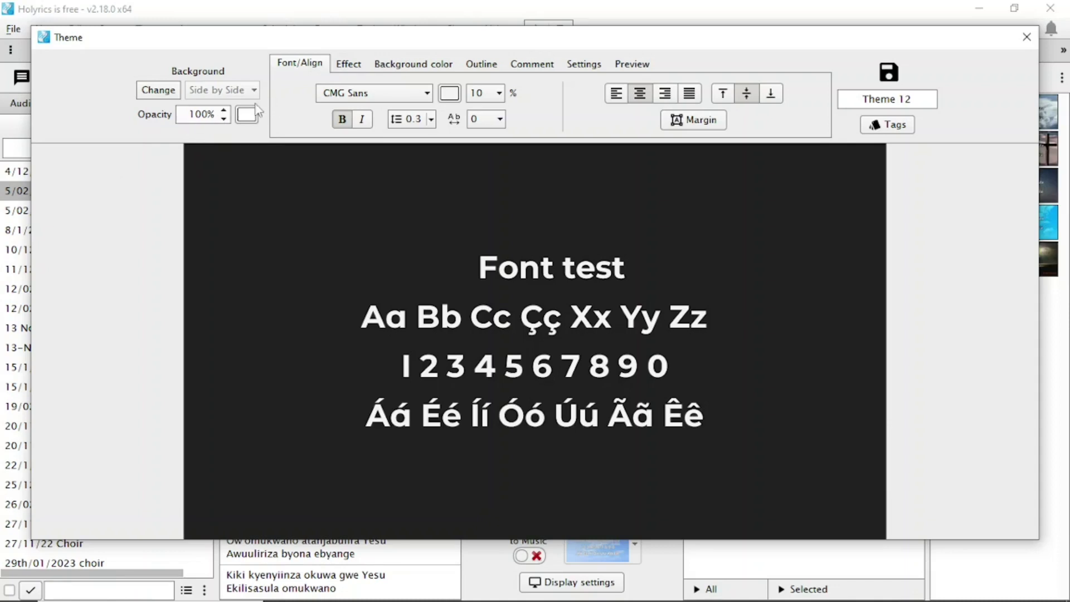
click(172, 96)
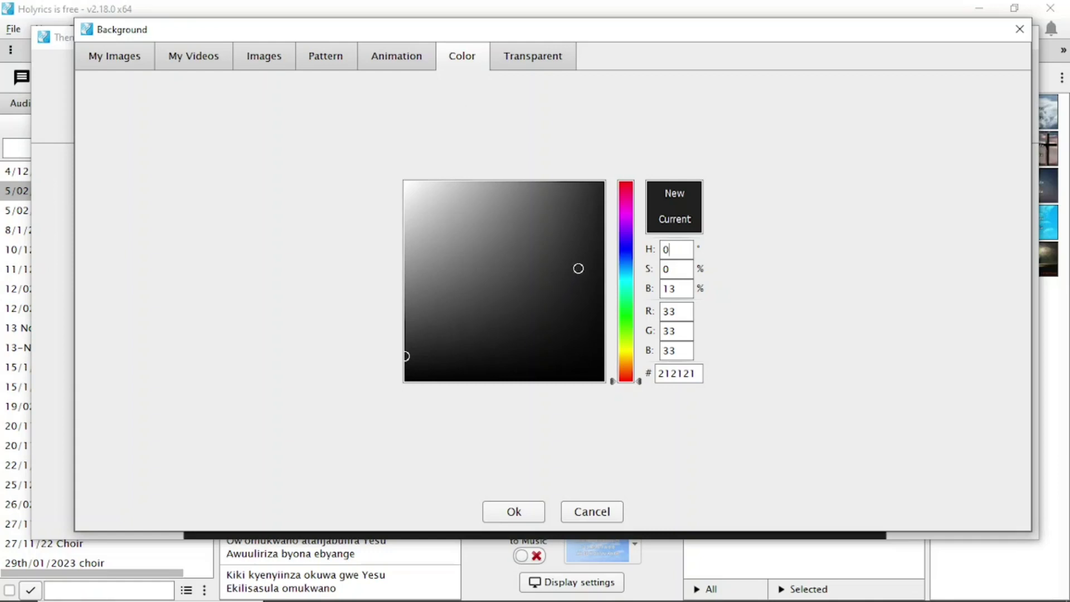
click(625, 333)
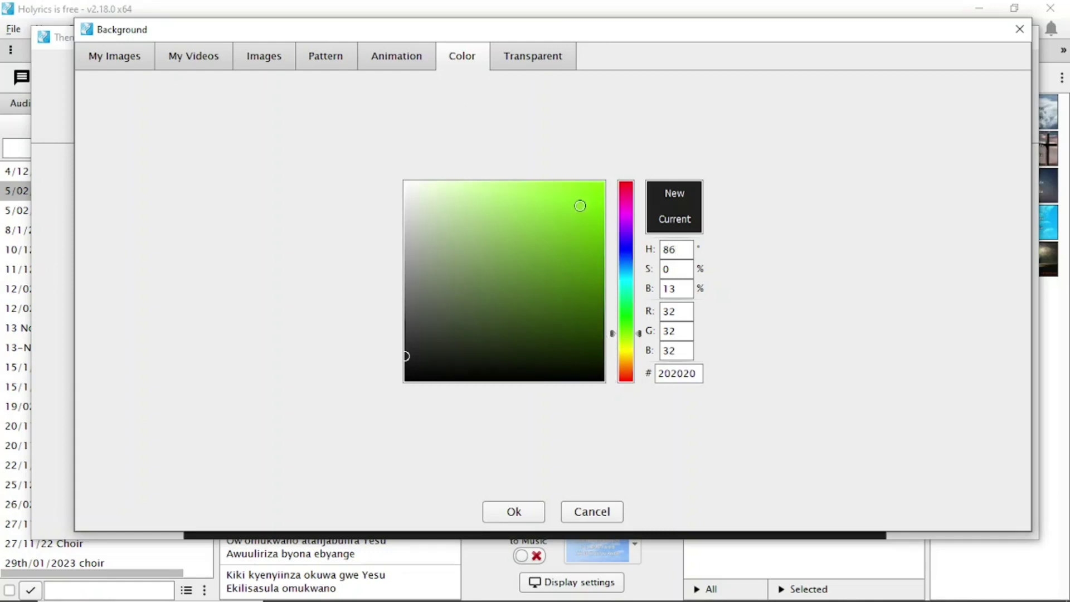
click(582, 203)
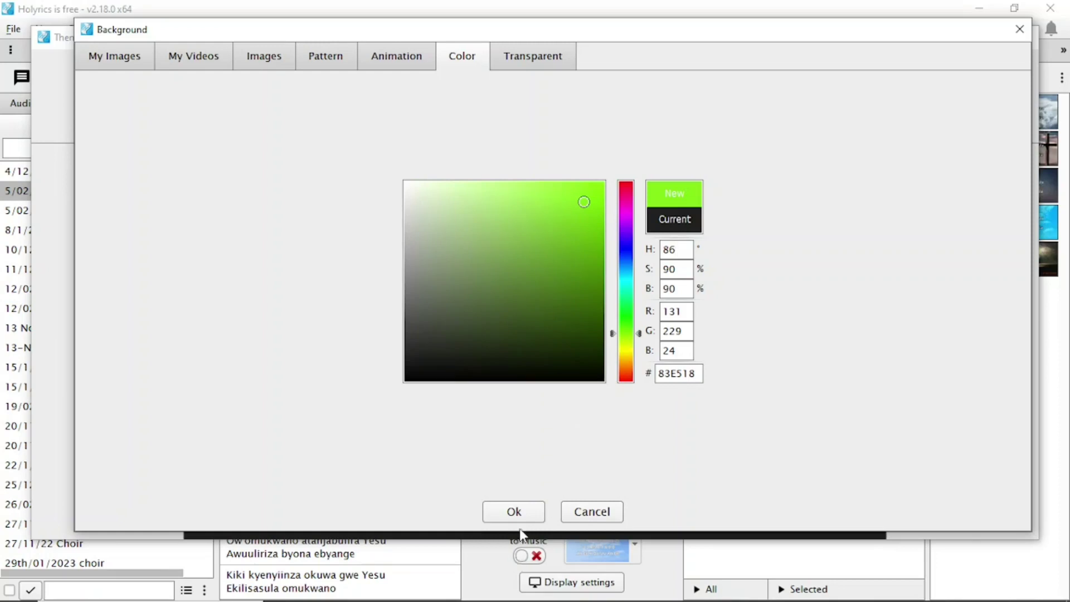
click(514, 510)
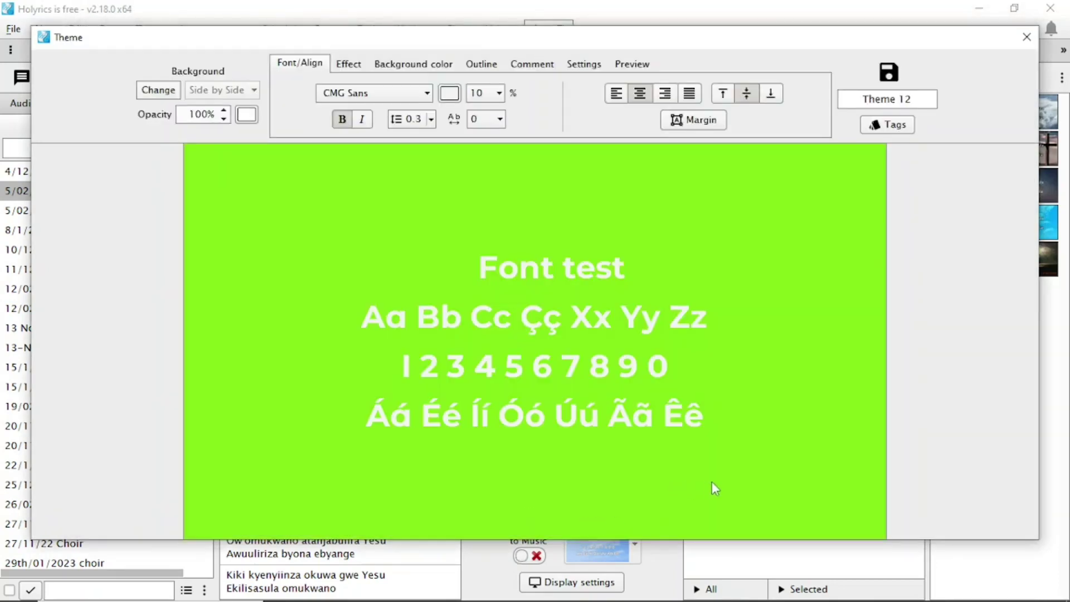
click(158, 90)
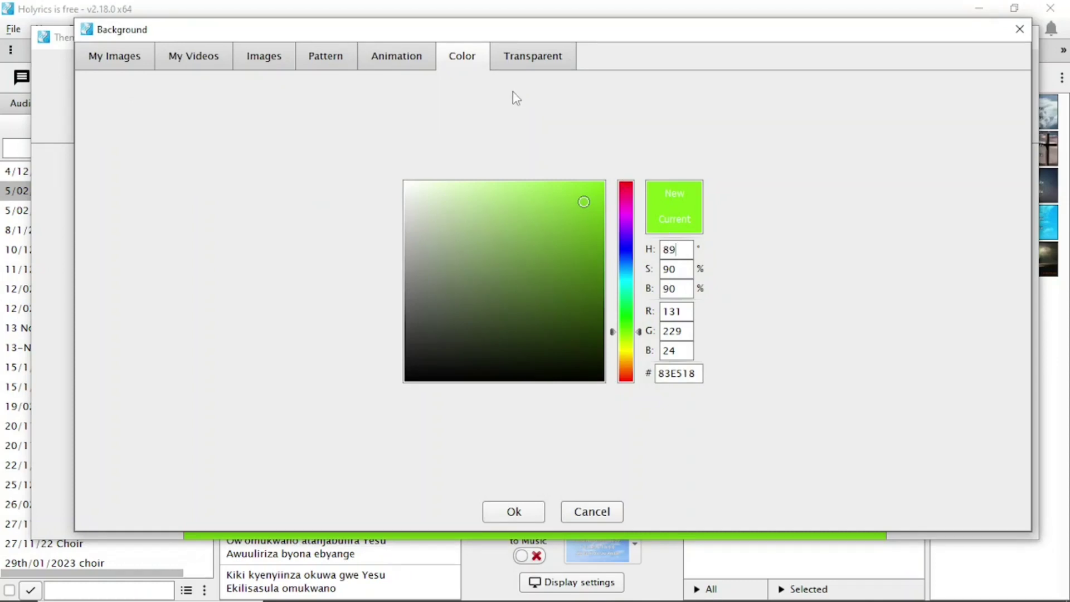
Set Theme 12's background to the Majesty animation.
click(420, 55)
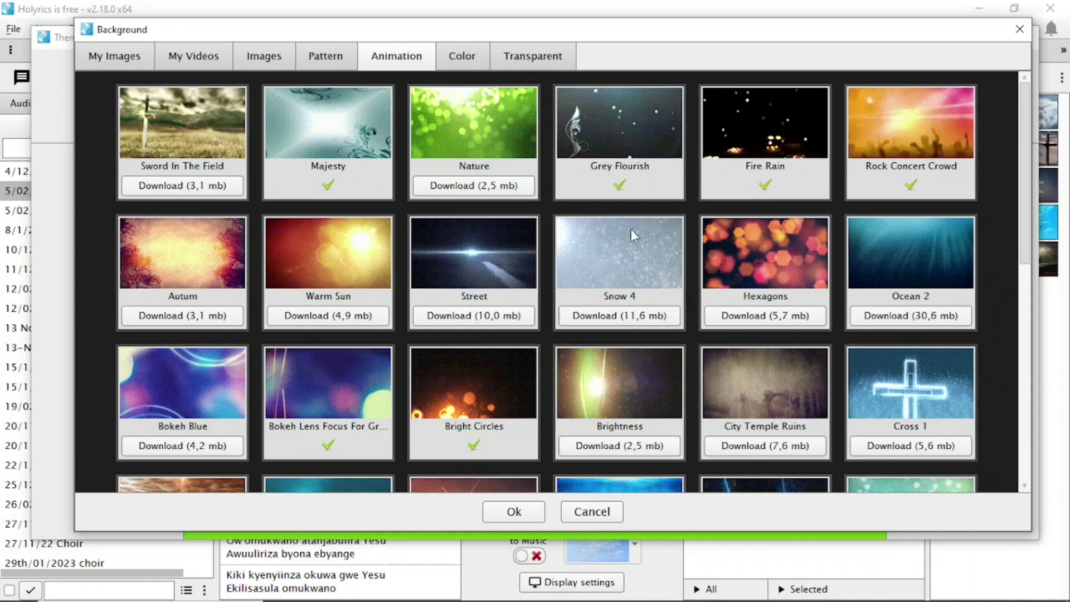
drag(1021, 200, 1004, 169)
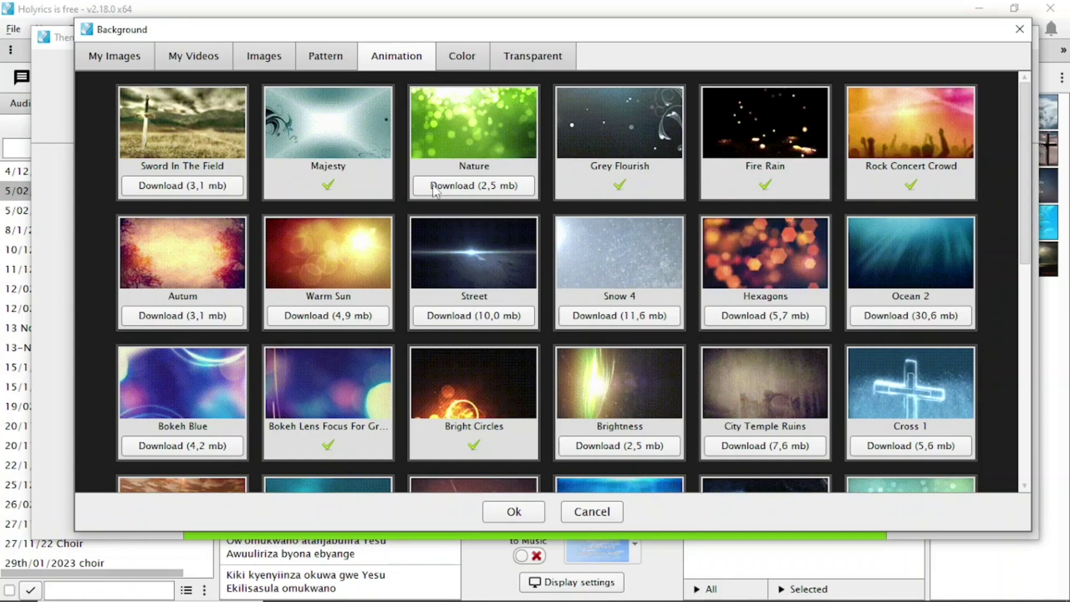
click(344, 180)
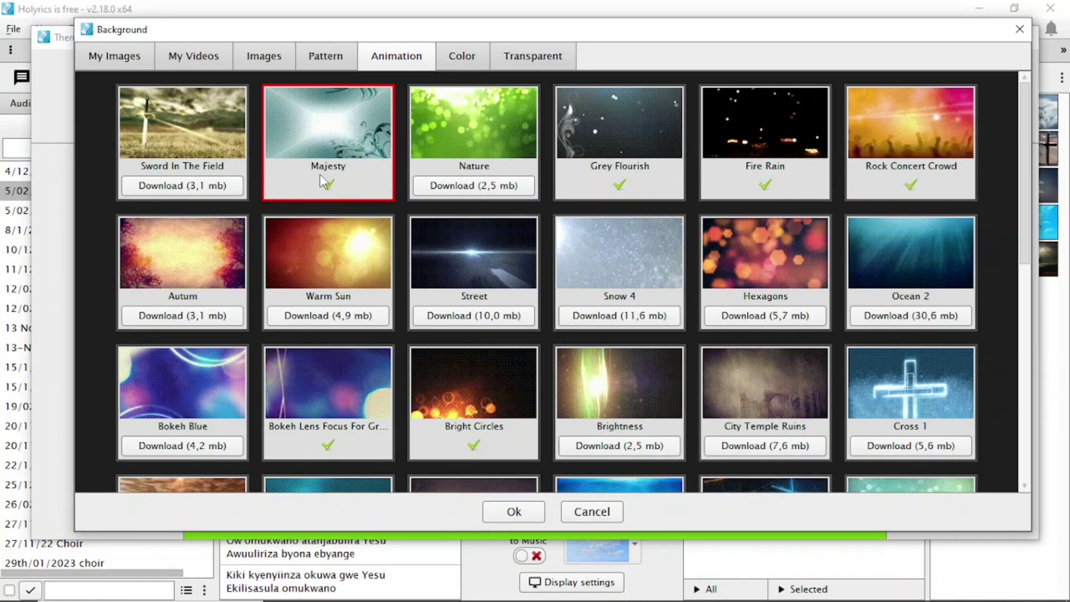
click(513, 512)
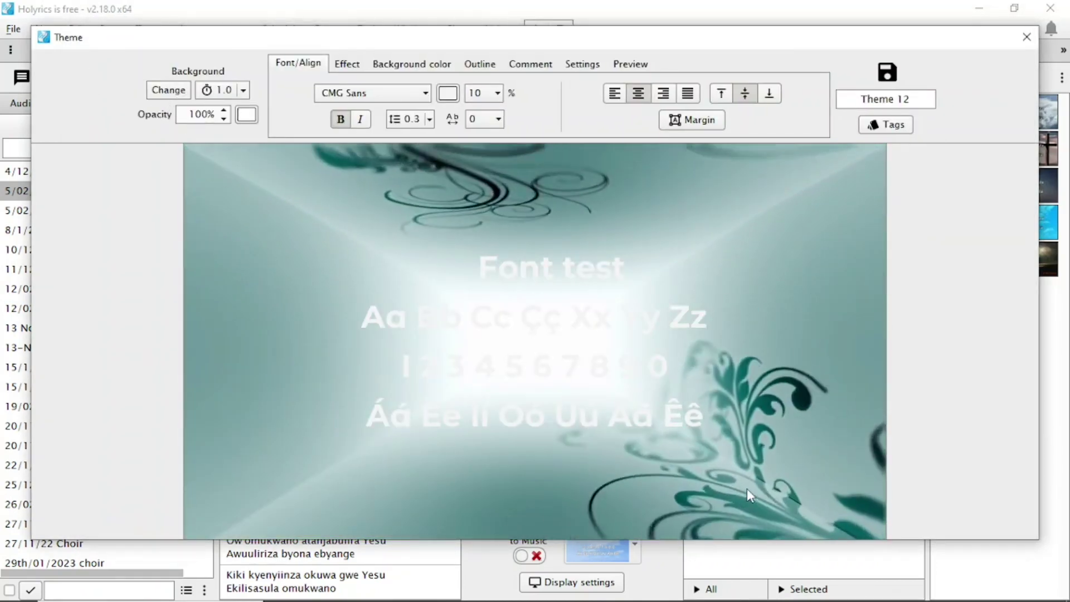
Reopen the background chooser and preview the Grey Flourish and Fire Rain animations.
click(168, 90)
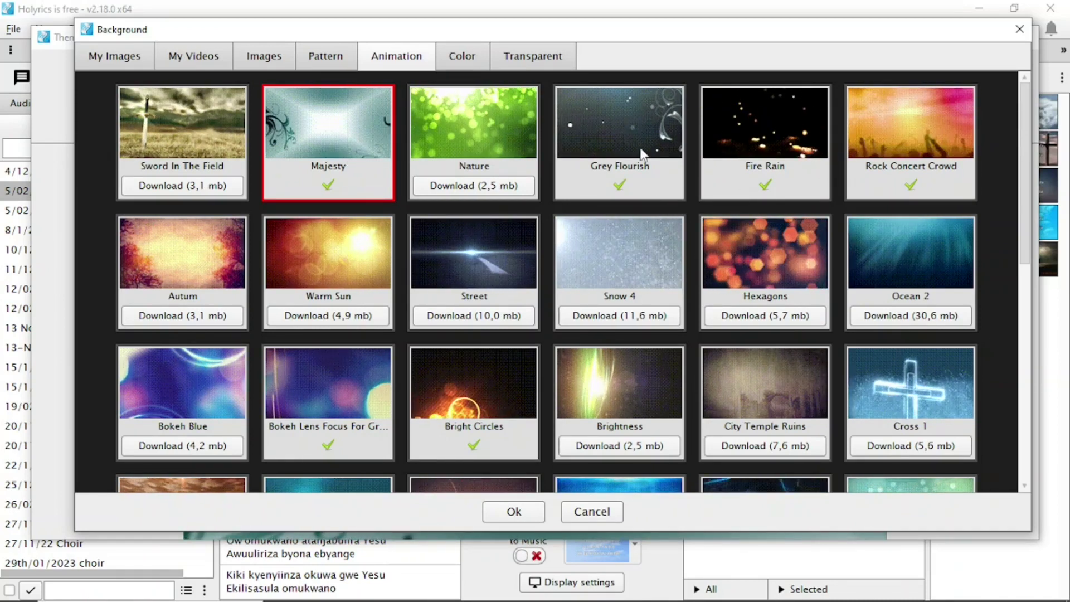
click(671, 179)
click(794, 168)
Try the Rock Concert Crowd animation, then the cream scale pattern among pattern backgrounds.
click(914, 176)
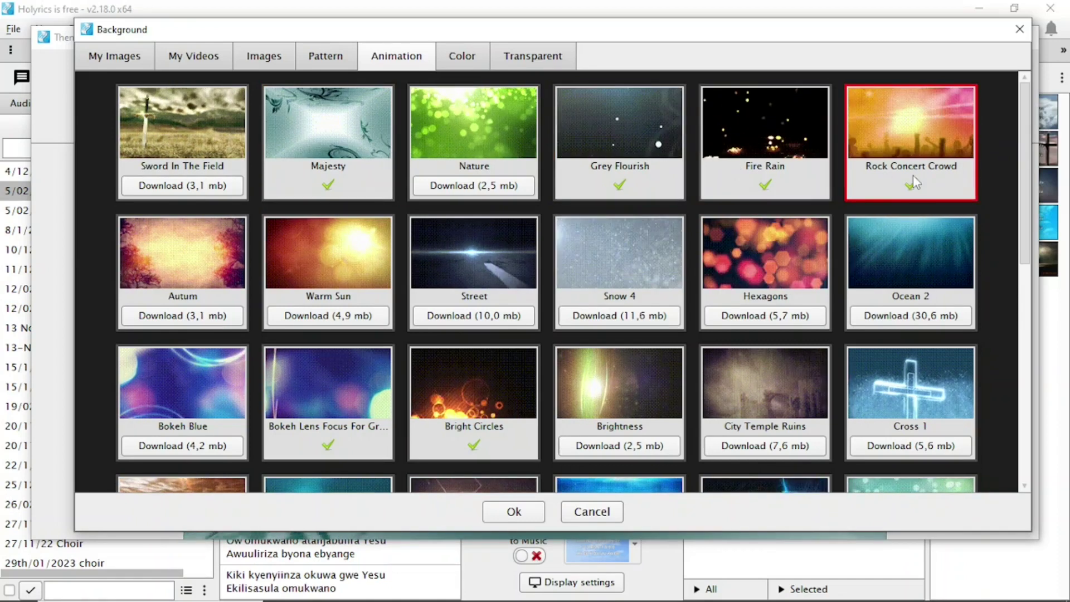
click(342, 59)
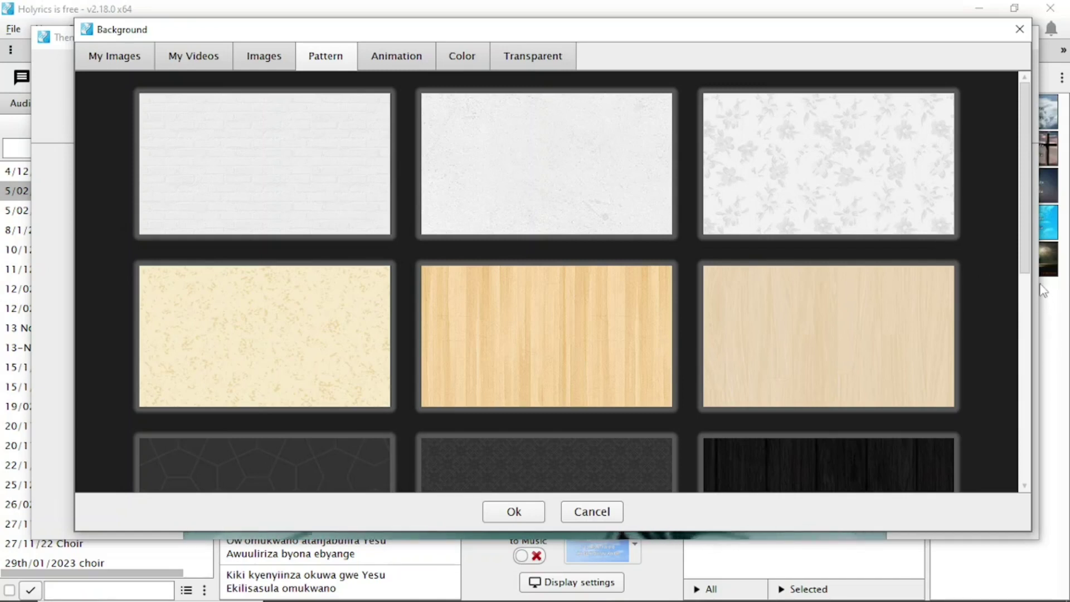
drag(1026, 217, 1021, 428)
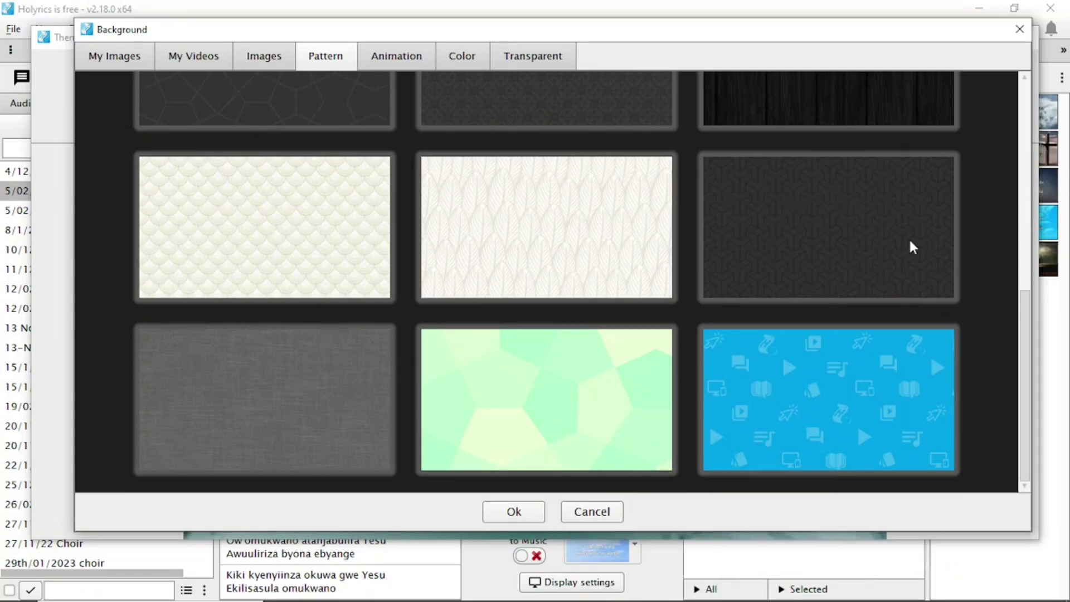
drag(1023, 350, 1023, 132)
scroll(769, 89, down, 5)
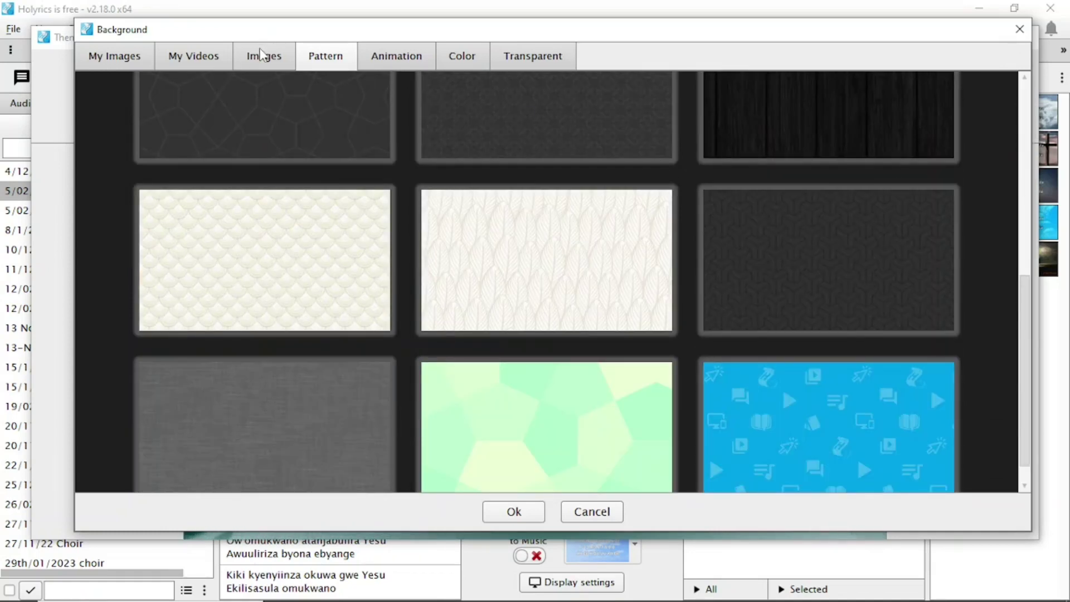
click(303, 239)
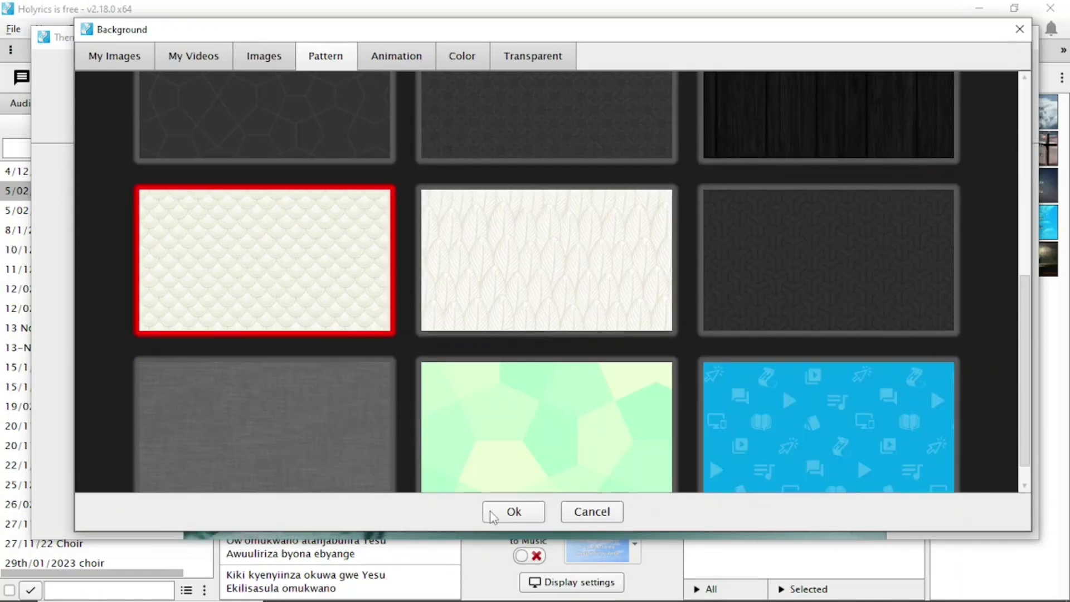
click(264, 56)
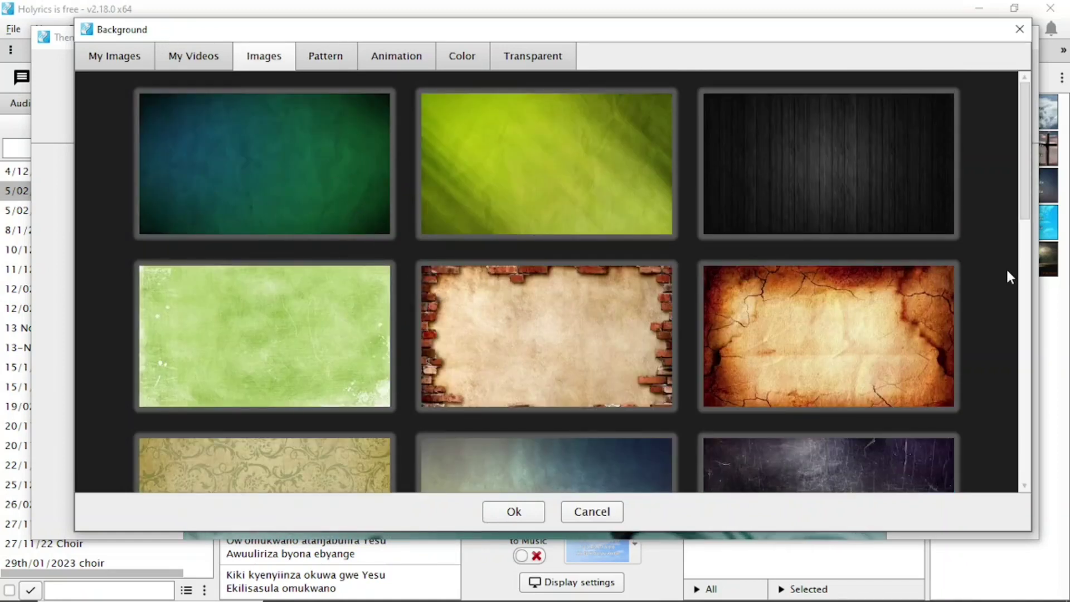
Apply the dark 'LIVING GOD' typography image from the stock Images as the background.
scroll(1017, 223, down, 6)
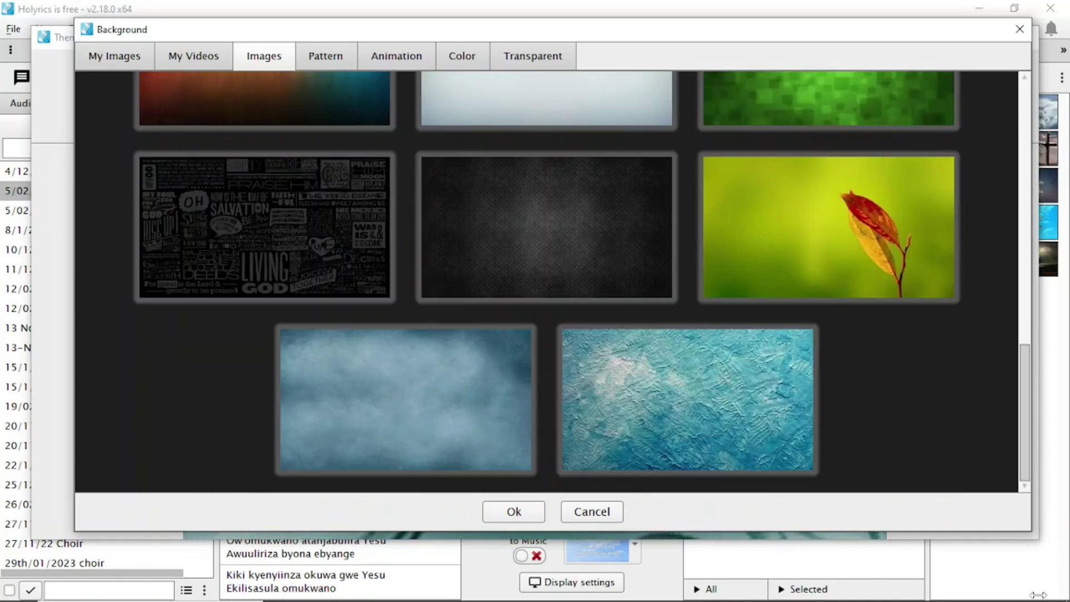
scroll(1025, 301, up, 3)
scroll(1025, 302, up, 3)
scroll(252, 450, down, 6)
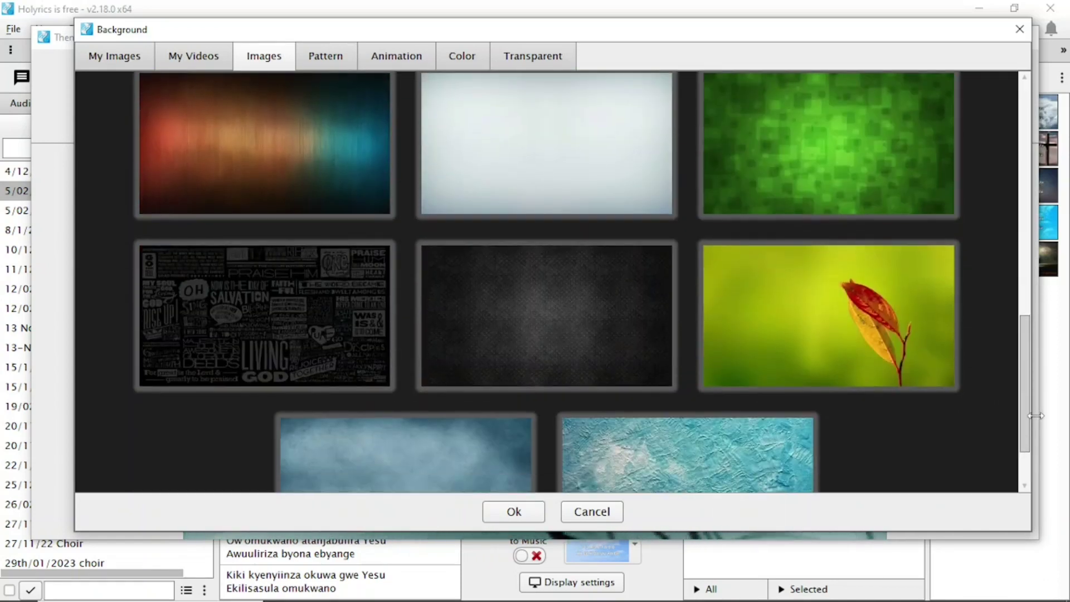
click(209, 353)
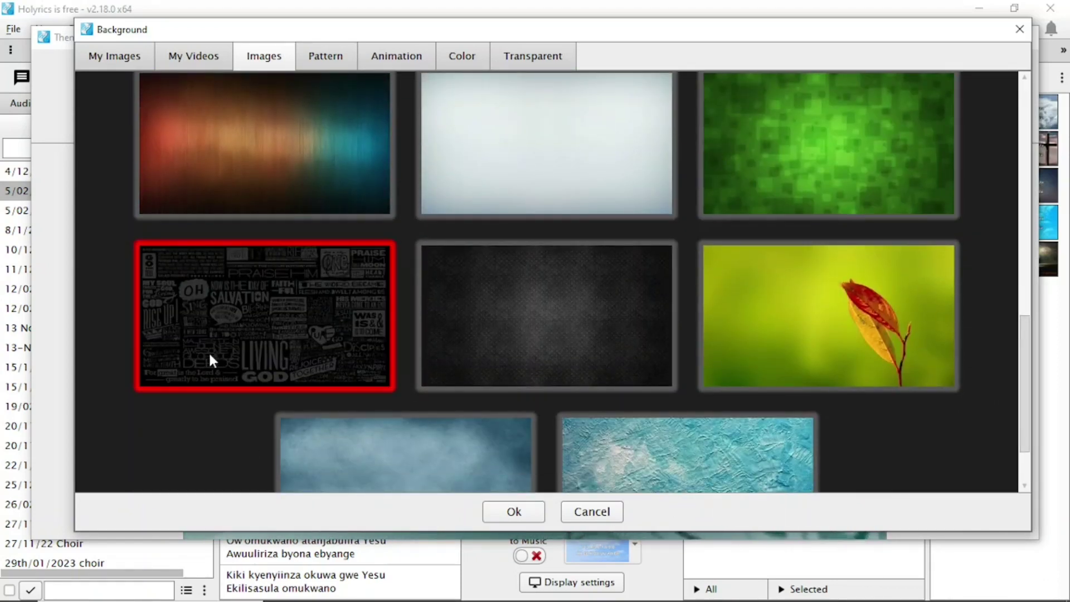
double_click(281, 360)
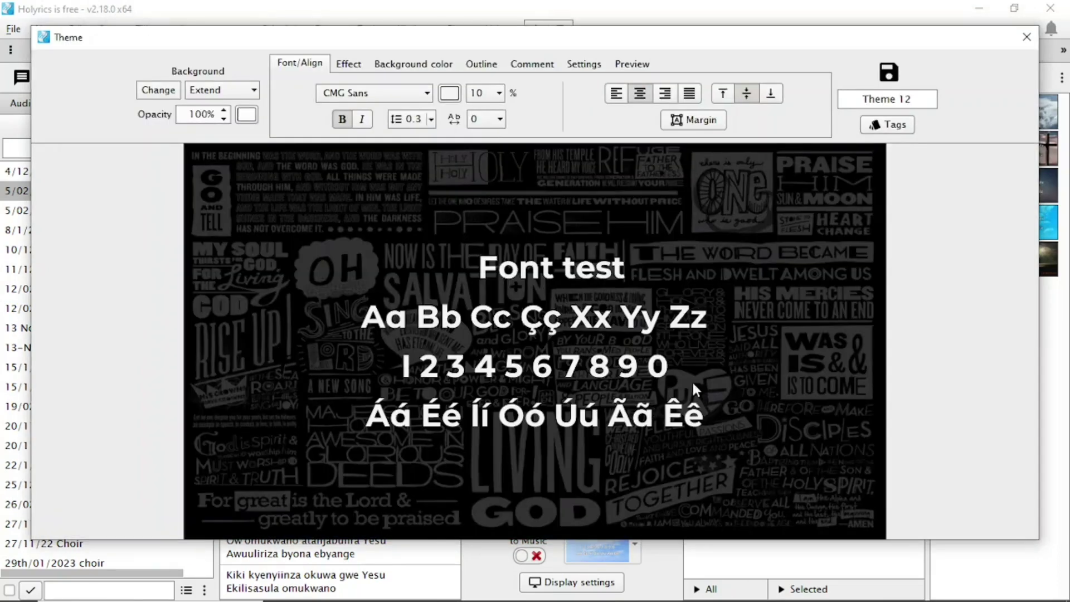